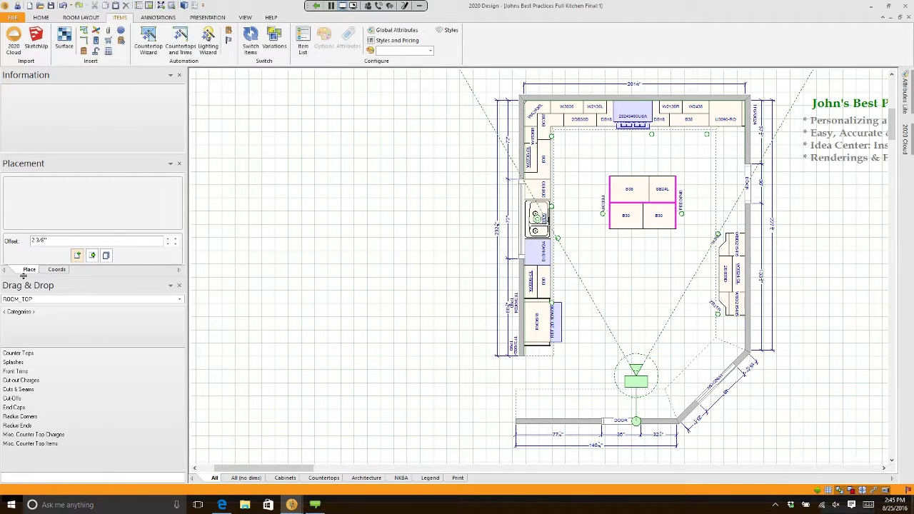
- Pick My Kitchen Islands from the Drag & Drop category list, passing My Closet Sections
click(51, 299)
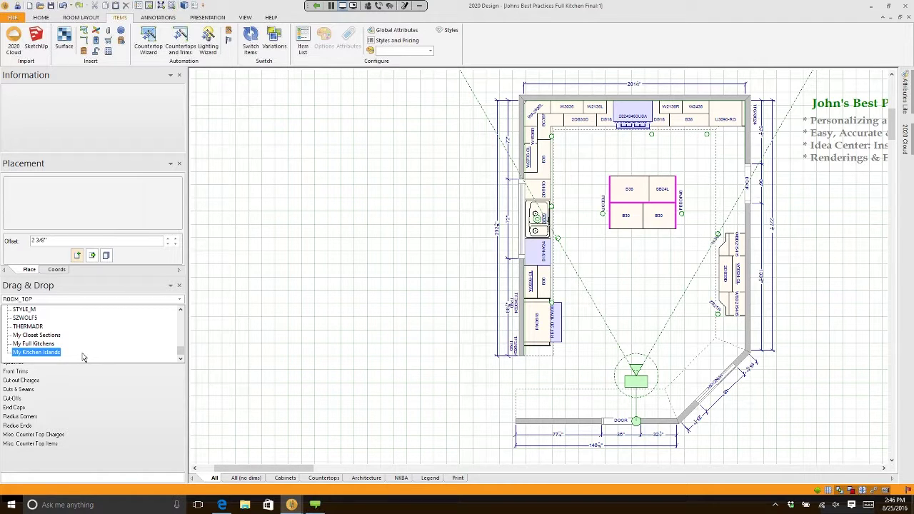
click(83, 335)
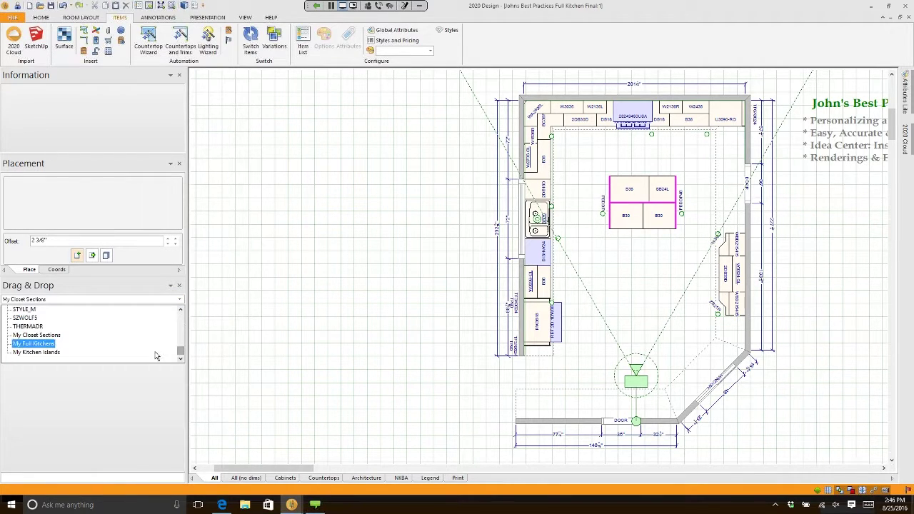
click(80, 352)
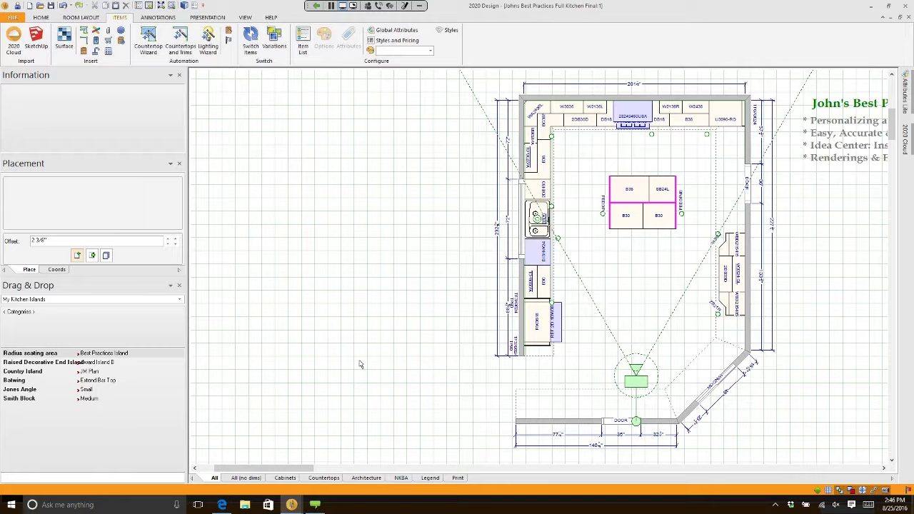
- Select the four-cabinet island, drag it to the plan edge and back, then delete it
middle_drag(361, 365, 280, 365)
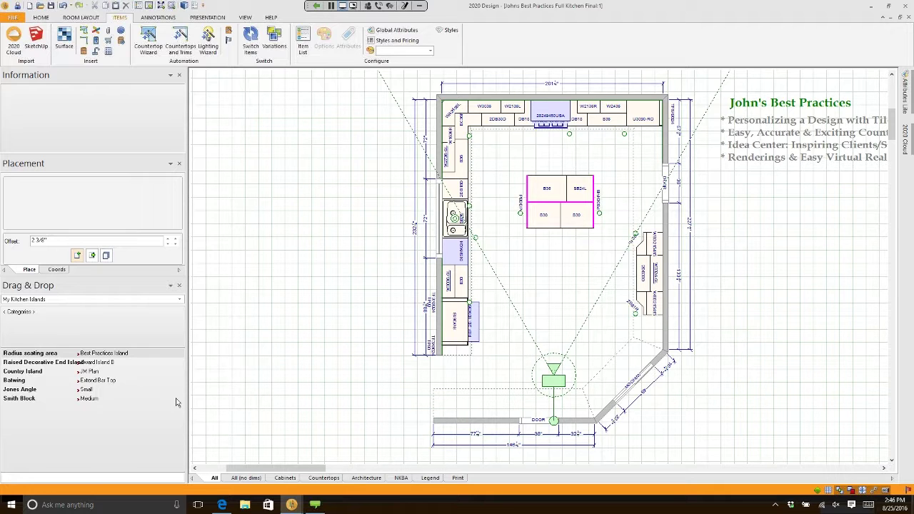
drag(506, 151, 630, 269)
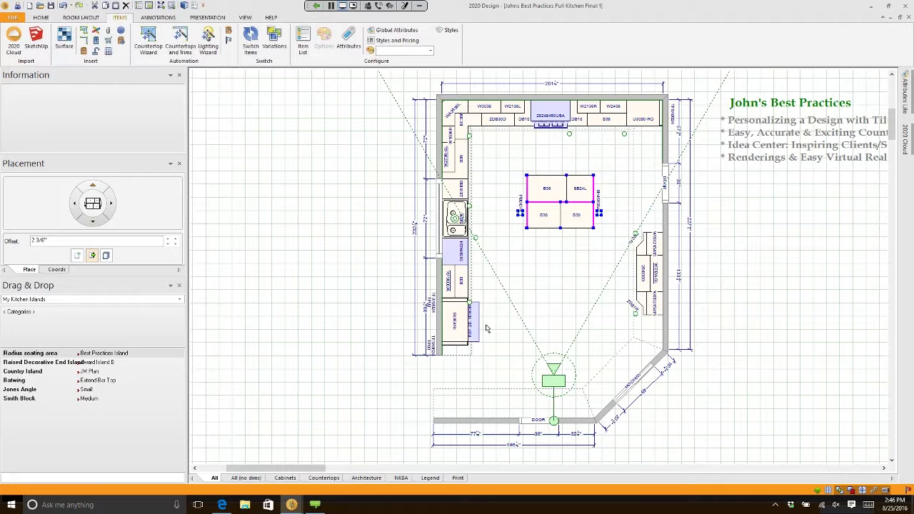
mouse_move(557, 218)
mouse_down()
mouse_move(448, 337)
mouse_move(161, 422)
mouse_up()
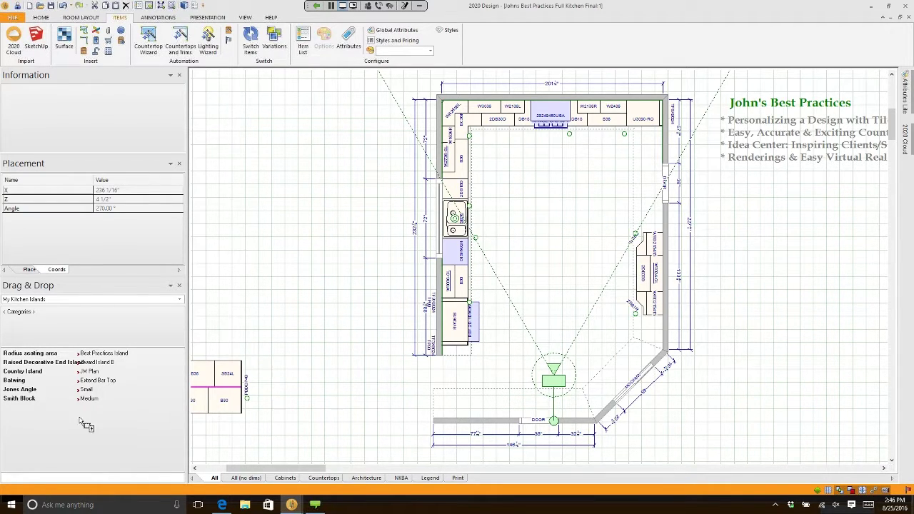
drag(84, 425, 97, 431)
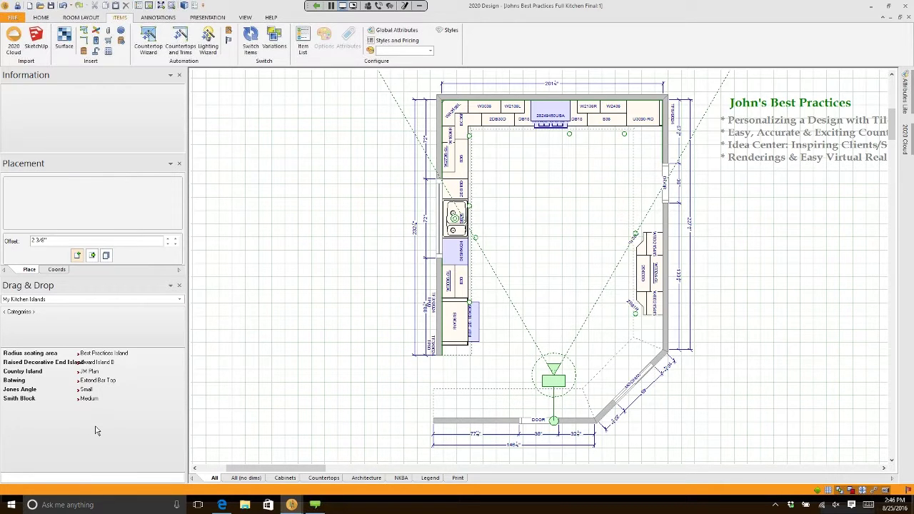
drag(97, 431, 85, 425)
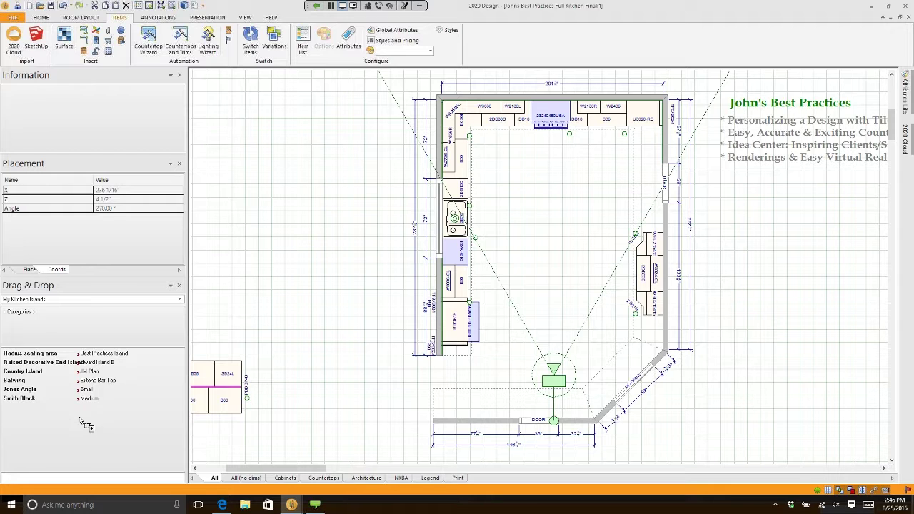
mouse_move(85, 425)
mouse_down()
mouse_move(566, 178)
mouse_move(554, 217)
mouse_up()
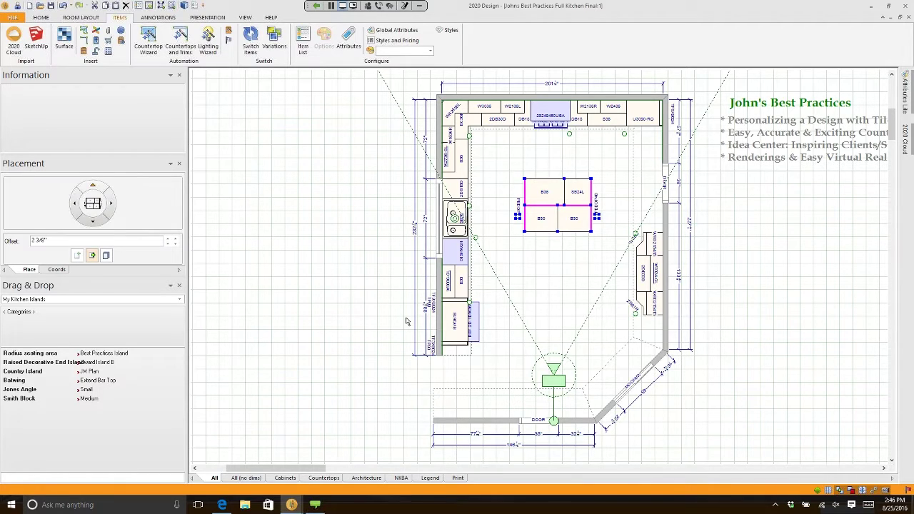
key(Delete)
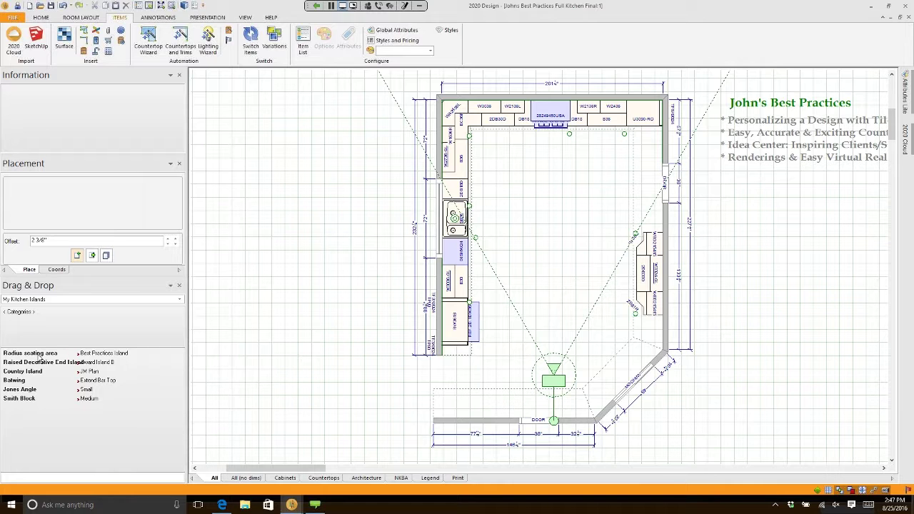
- Drag the Radius seating area island into the kitchen centre, then delete it
drag(41, 358, 214, 348)
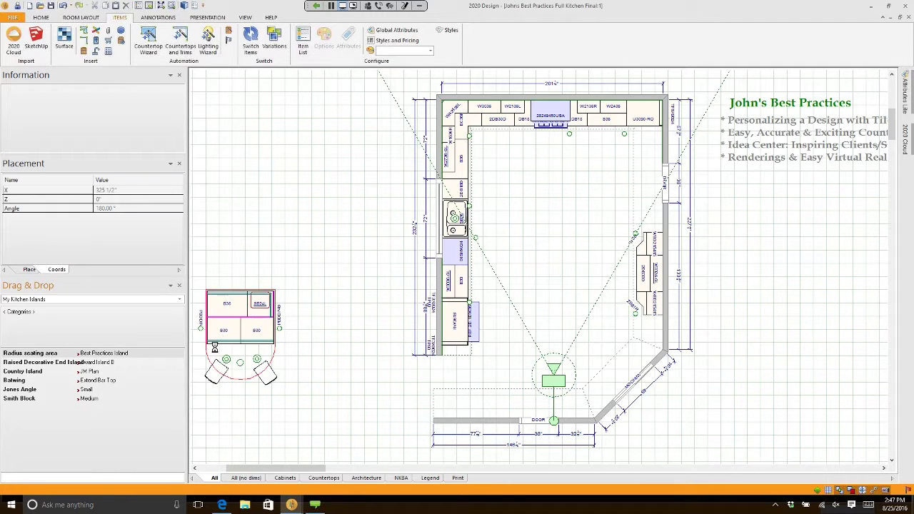
mouse_move(214, 348)
mouse_down()
mouse_move(586, 239)
mouse_move(563, 224)
mouse_up()
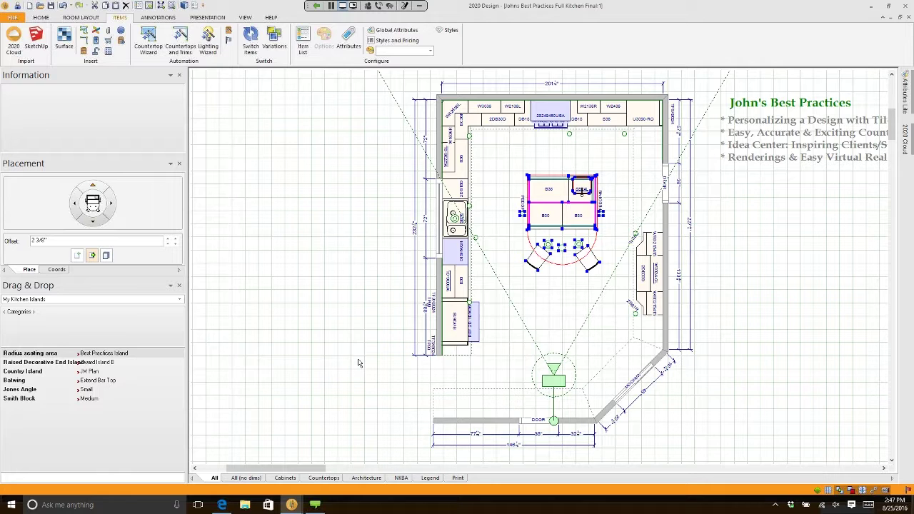
key(Delete)
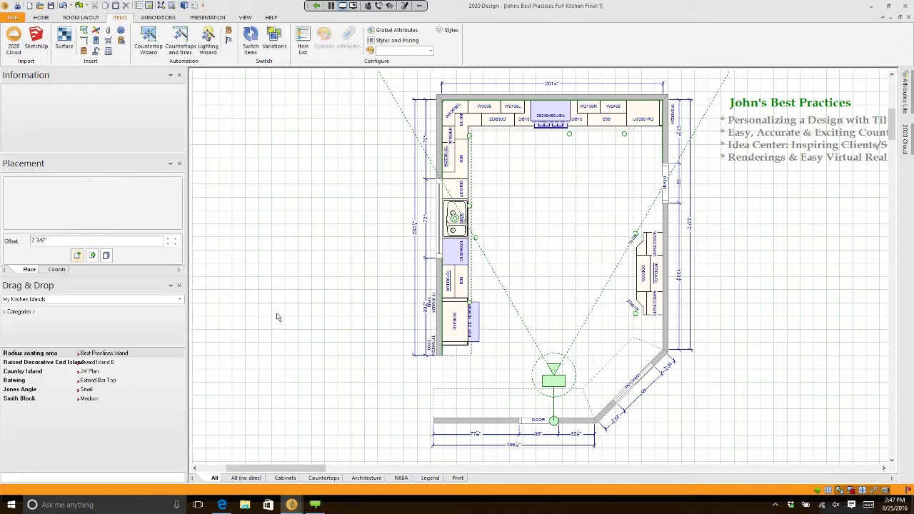
- Try the JM Plan island in the centre, undo it, and restore the Radius seating island
drag(98, 372, 520, 300)
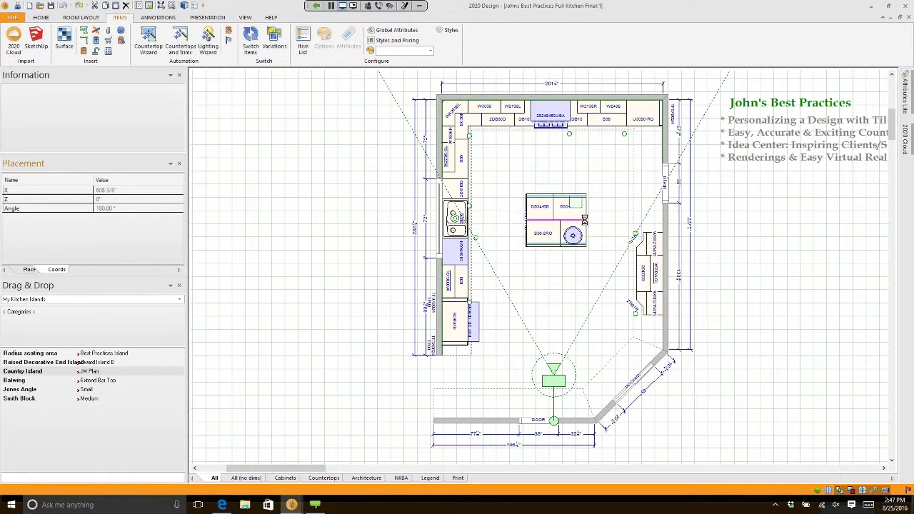
drag(519, 300, 493, 306)
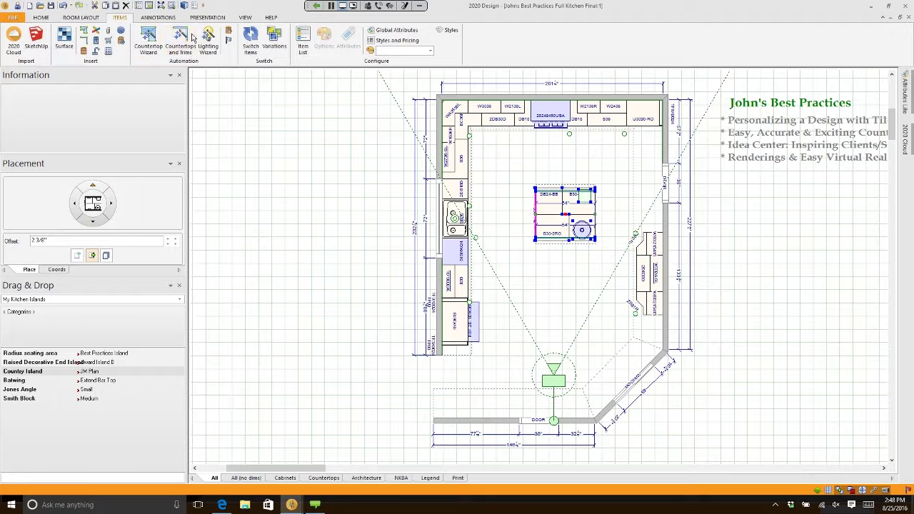
click(63, 7)
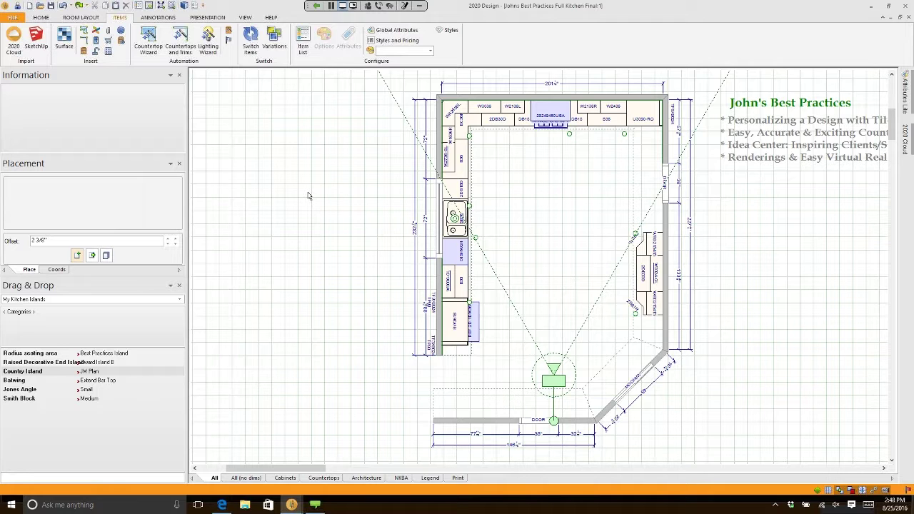
key(ctrl+y)
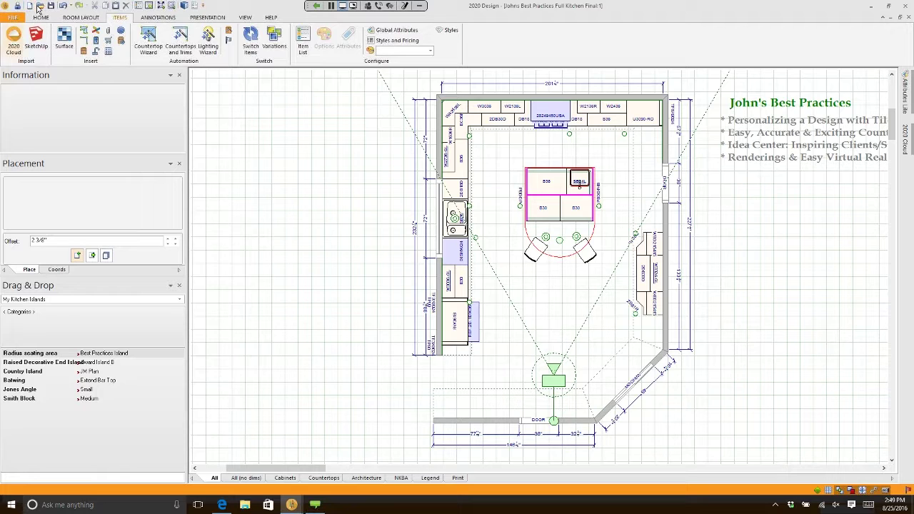
- Open Idea Center Management from the File menu's Idea Center options
click(14, 18)
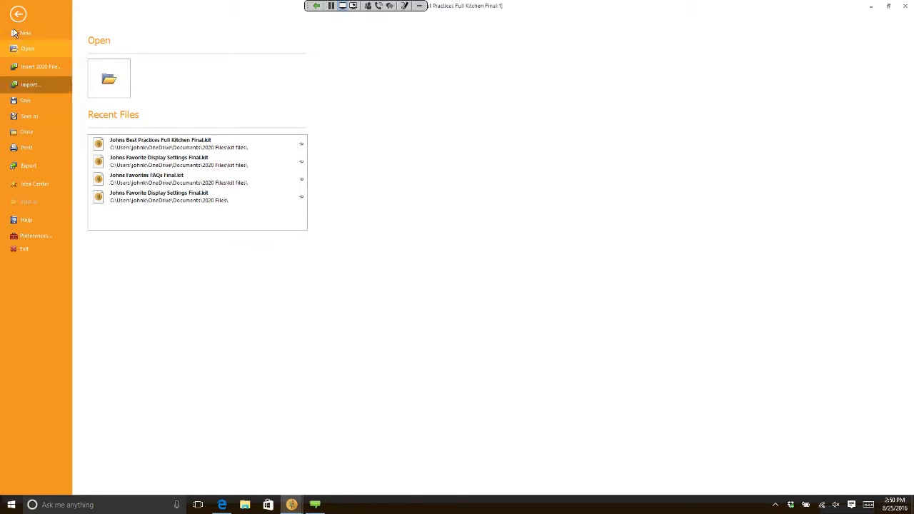
click(37, 185)
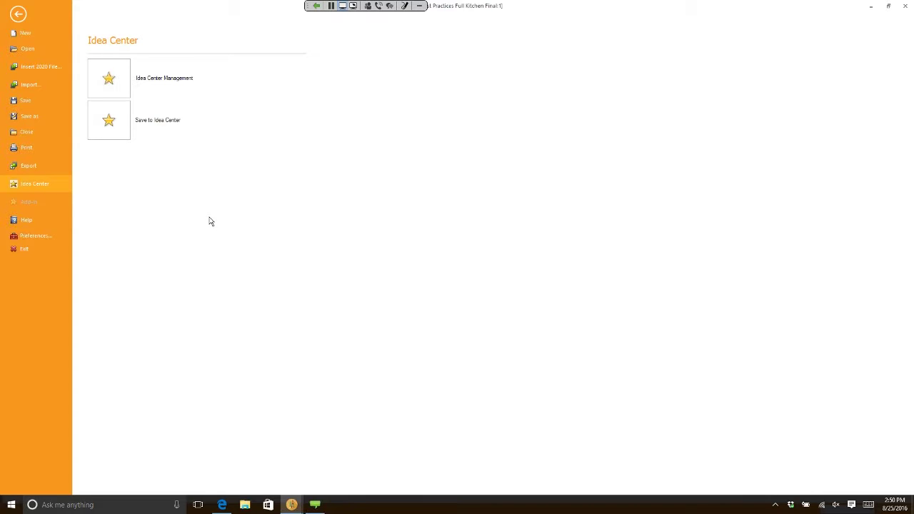
click(162, 80)
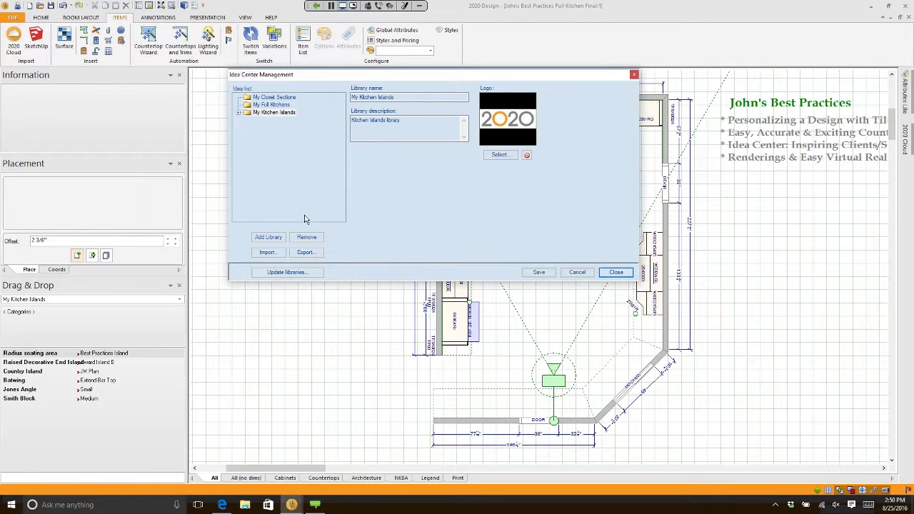
- Add a library named 'Johns Library' with description '123' and save it
click(268, 237)
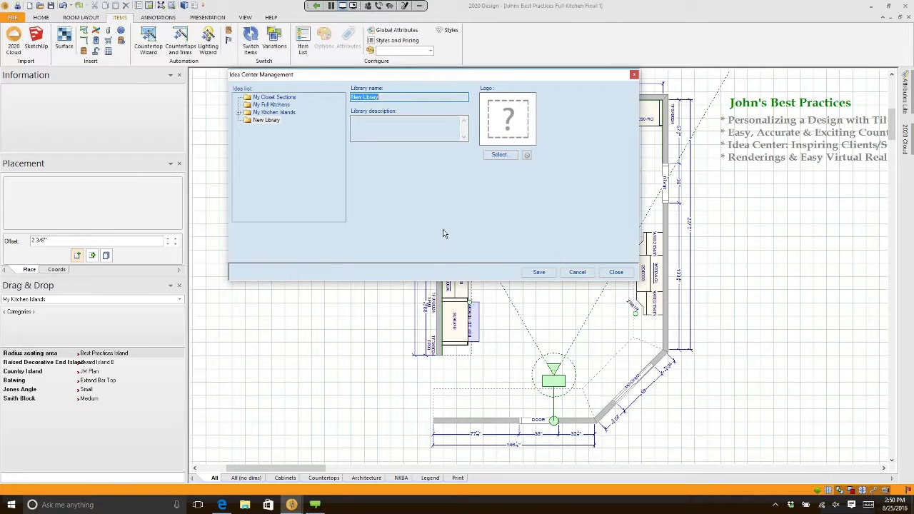
text(Johns L)
text(ibrary)
click(436, 126)
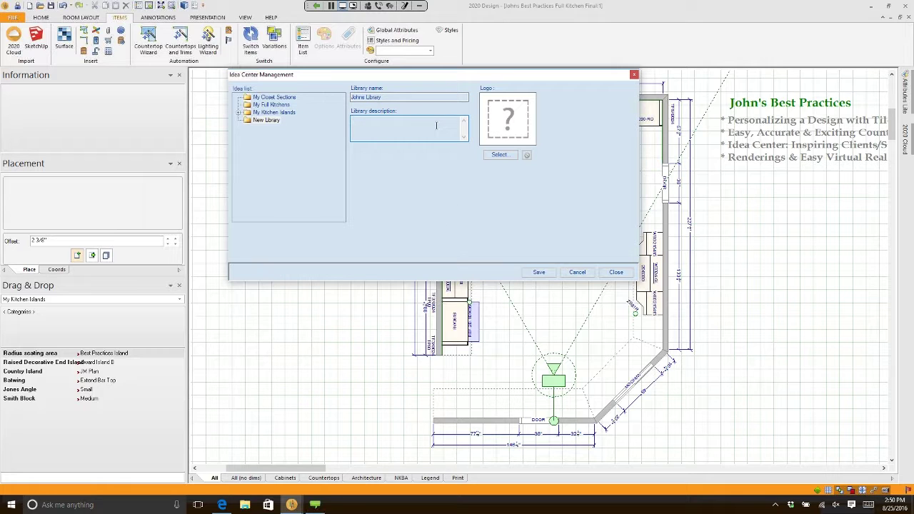
text(123)
click(538, 272)
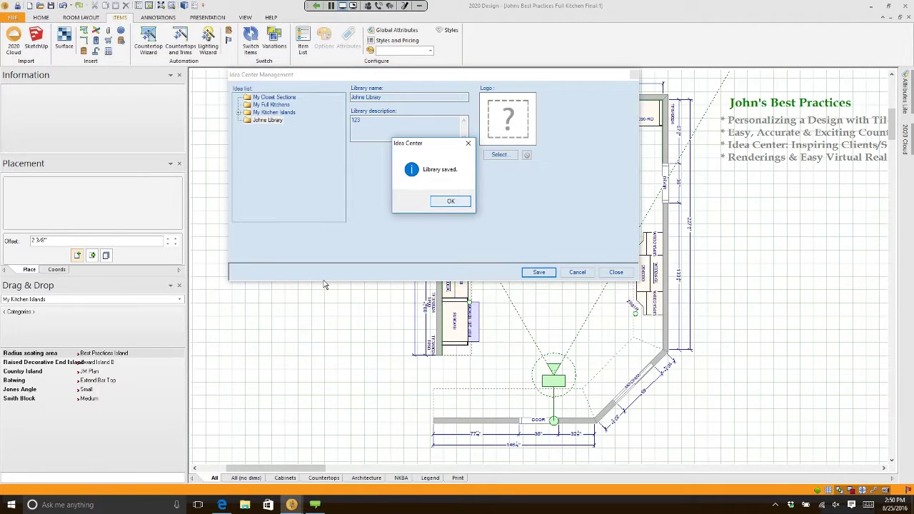
click(451, 203)
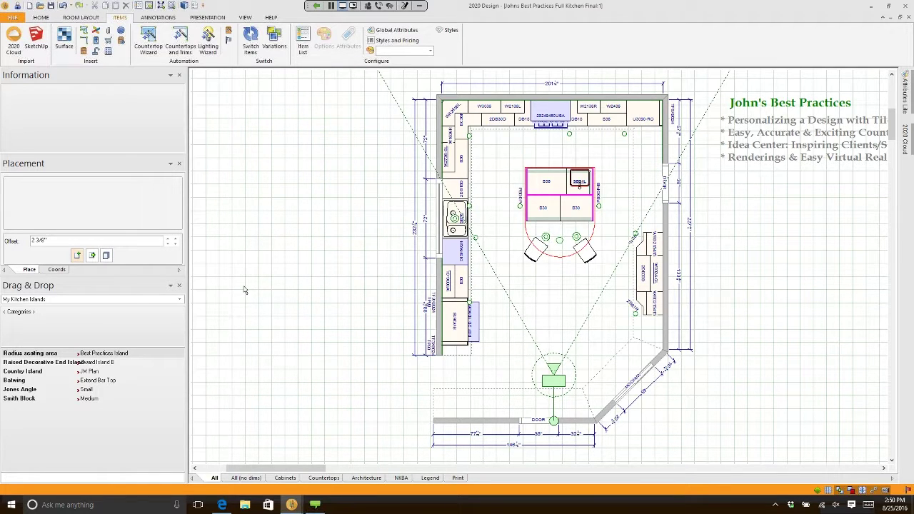
- Select Johns Library from the Drag & Drop category list
click(97, 299)
scroll(182, 355, down, 1)
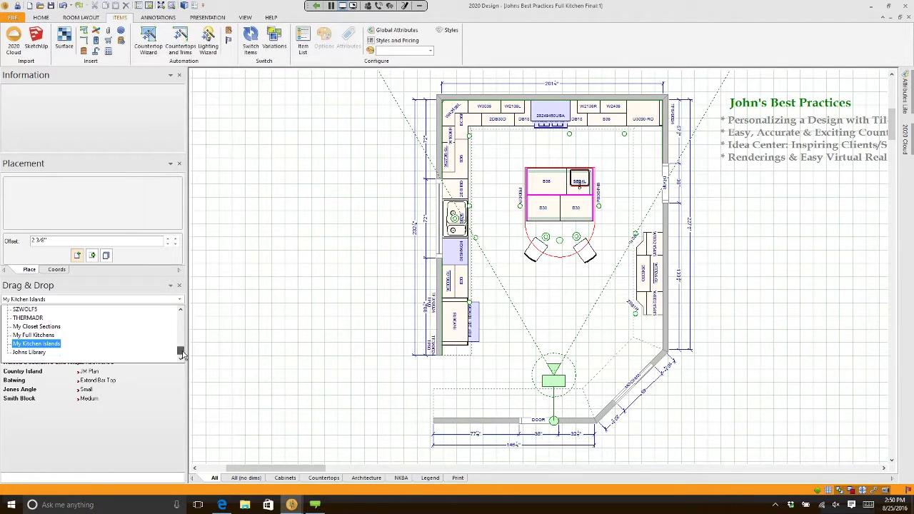
click(29, 352)
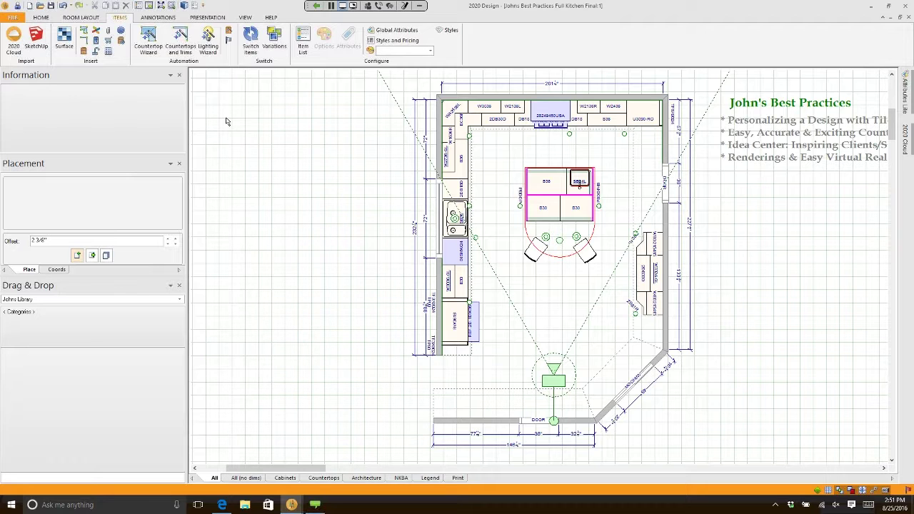
- Reopen Idea Center Management via File > Idea Center to see Johns Library listed
click(13, 17)
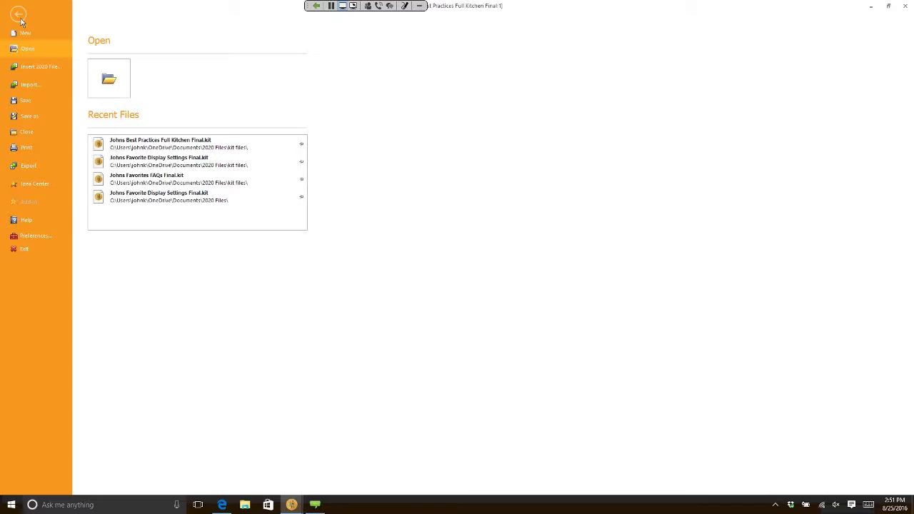
click(35, 184)
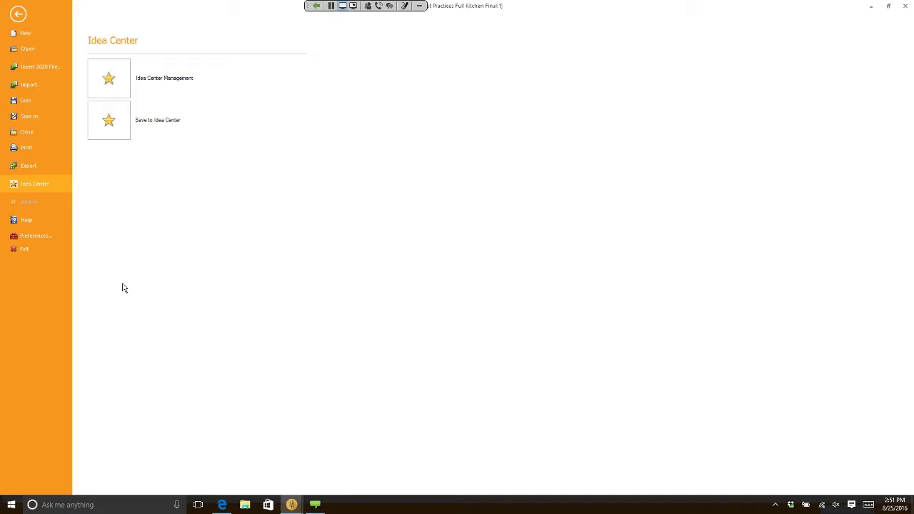
click(123, 90)
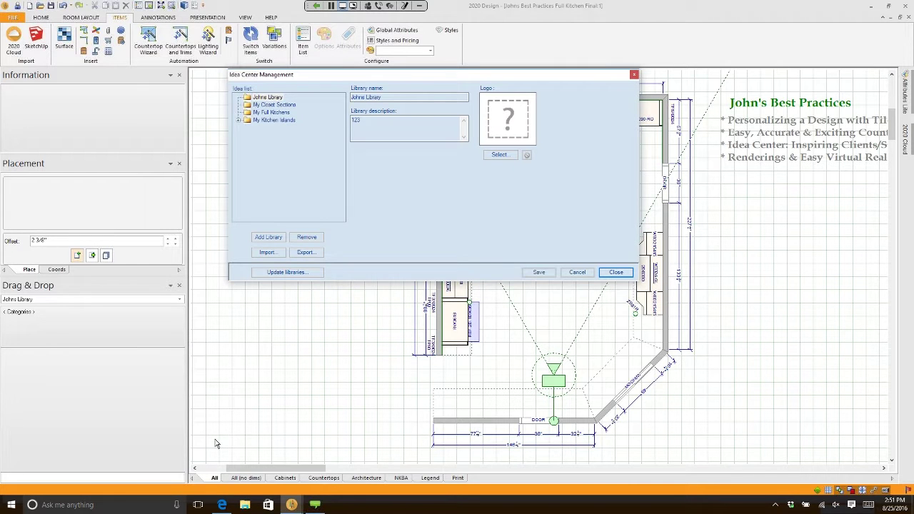